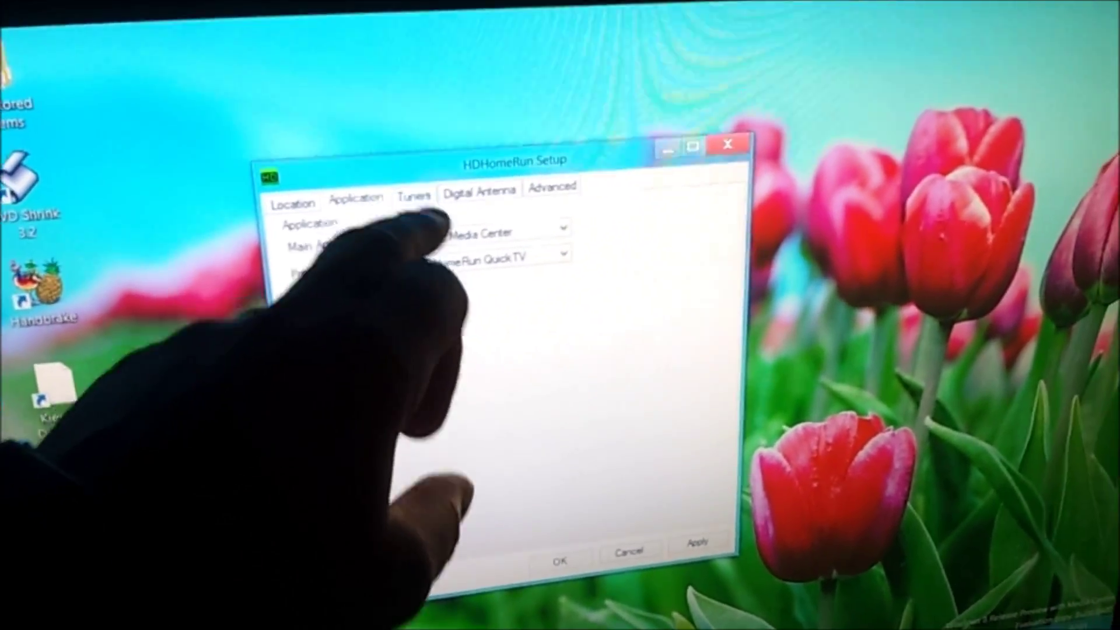
Step: Run a channel scan from the Tuners > Digital Antenna page in HDHomeRun Setup
{"action": "left_click", "coordinate": [436, 198]}
{"action": "left_click", "coordinate": [464, 183]}
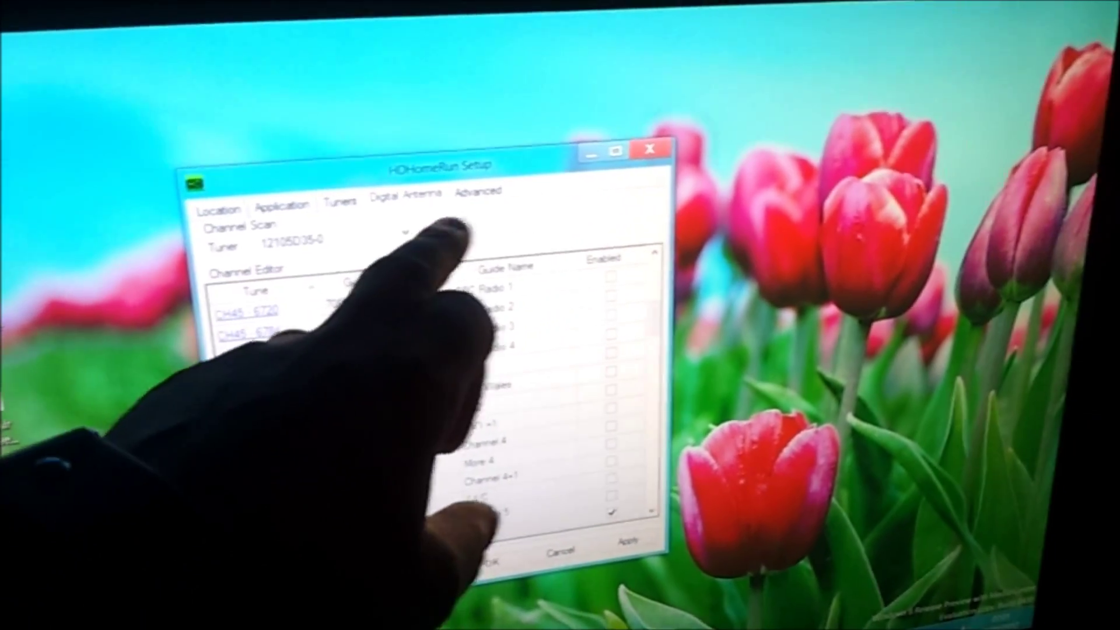
{"action": "left_click", "coordinate": [439, 233]}
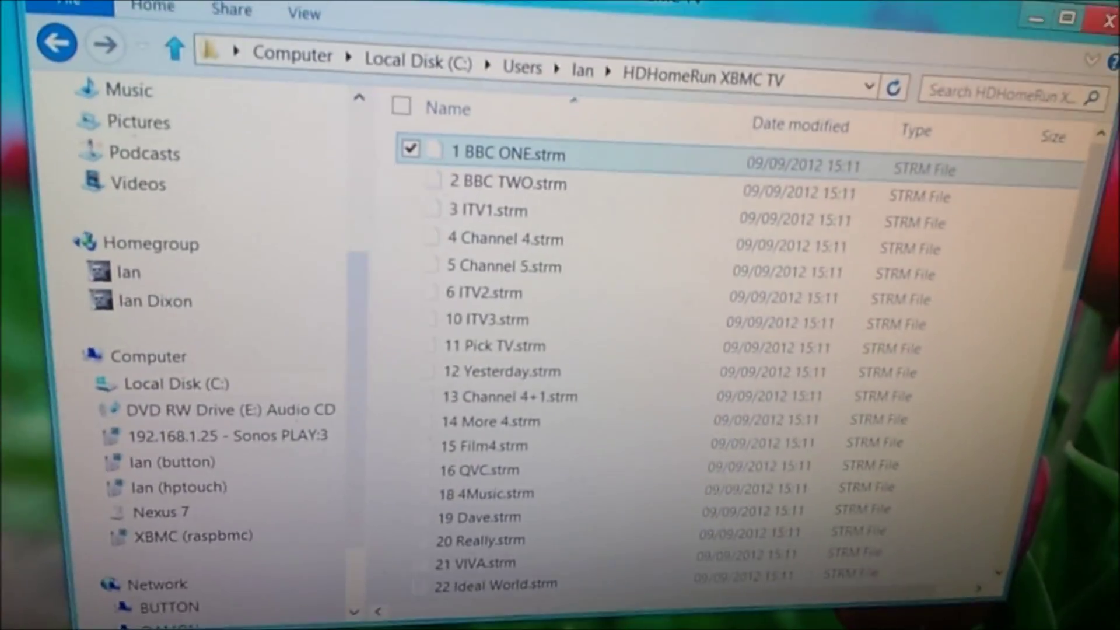
{"action": "scroll", "coordinate": [876, 350], "scroll_direction": "down", "scroll_amount": 10}
{"action": "scroll", "coordinate": [876, 351], "scroll_direction": "down", "scroll_amount": 10}
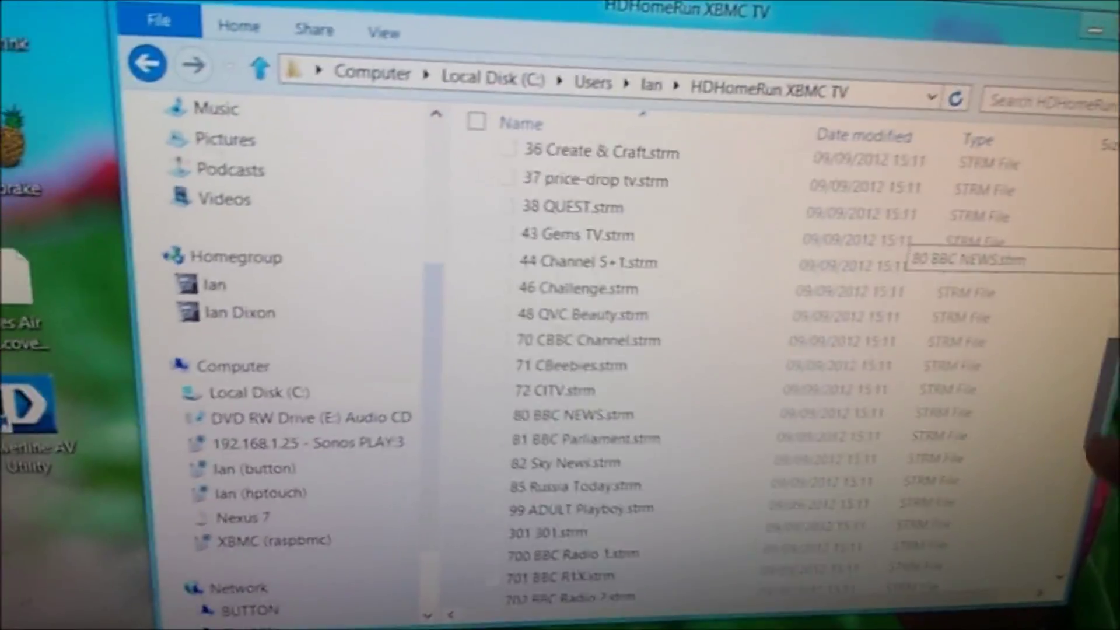
{"action": "scroll", "coordinate": [875, 351], "scroll_direction": "down", "scroll_amount": 10}
{"action": "scroll", "coordinate": [700, 350], "scroll_direction": "up", "scroll_amount": 10}
{"action": "scroll", "coordinate": [701, 350], "scroll_direction": "up", "scroll_amount": 5}
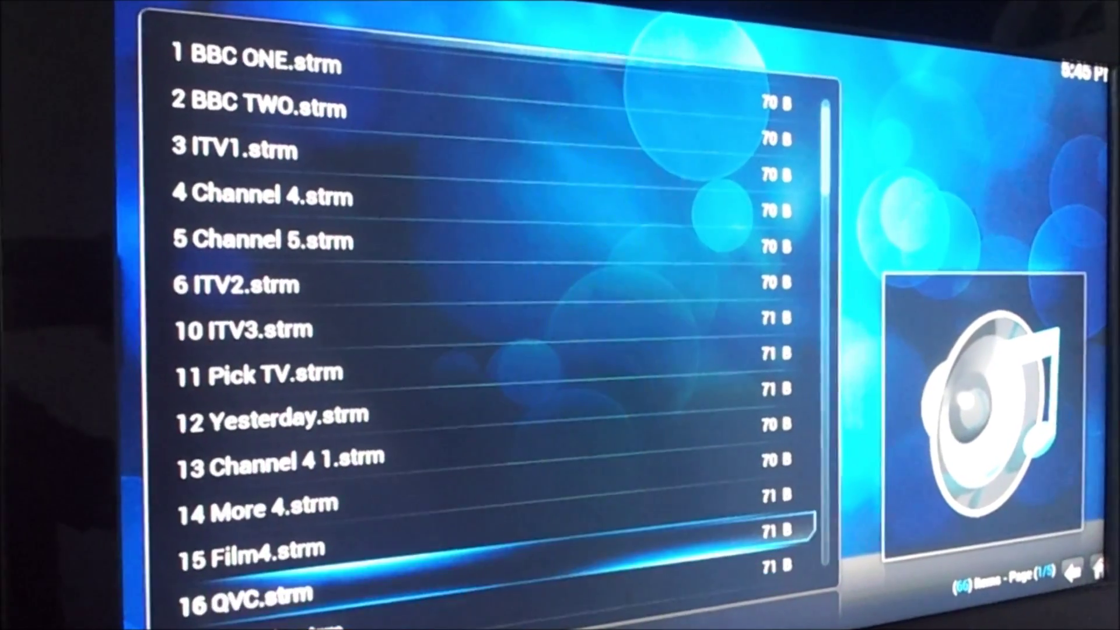
Step: Select '1 BBC ONE.strm' in the HDHomeRun channel list and play it
{"action": "key", "text": "Up"}
{"action": "key", "text": "Up"}
{"action": "key", "text": "Down"}
{"action": "key", "text": "Up"}
{"action": "key", "text": "Up"}
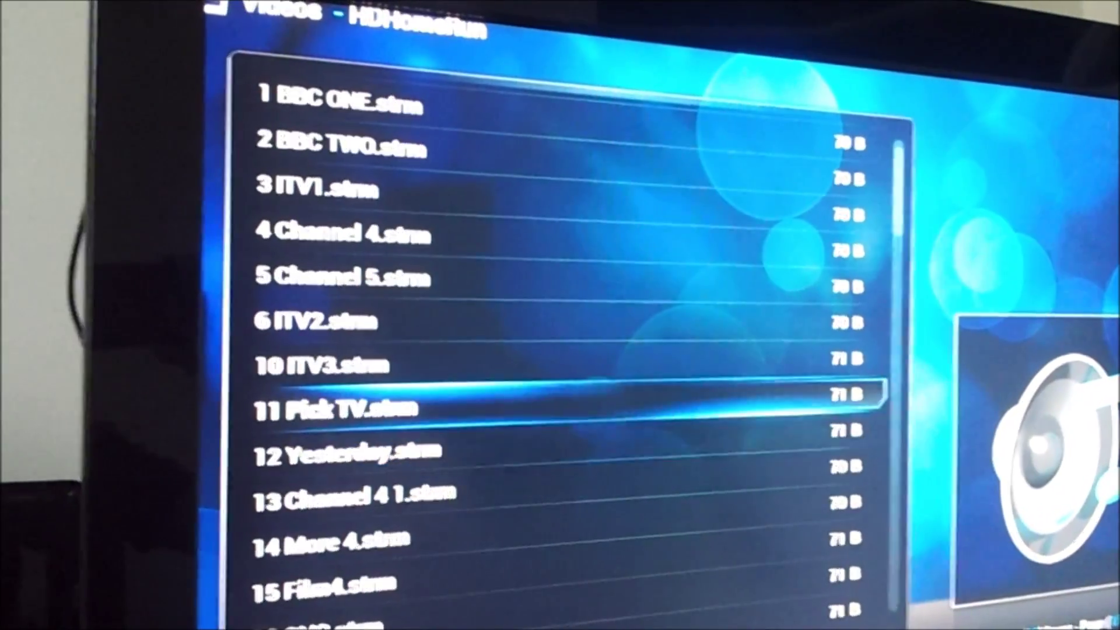
{"action": "key", "text": "Up"}
{"action": "key", "text": "Up"}
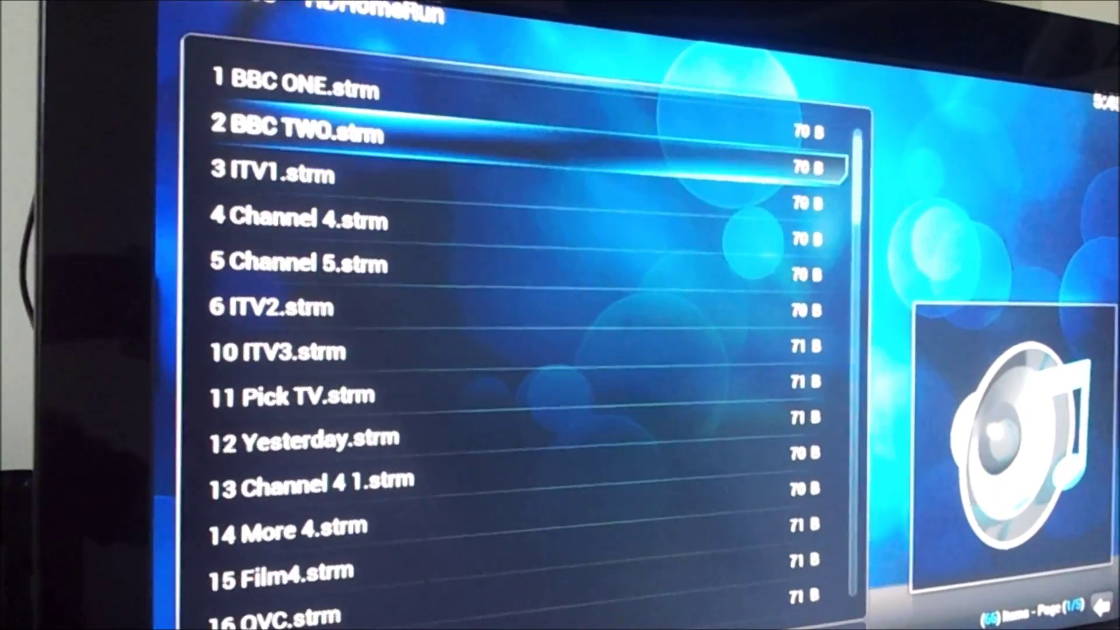
{"action": "key", "text": "Return"}
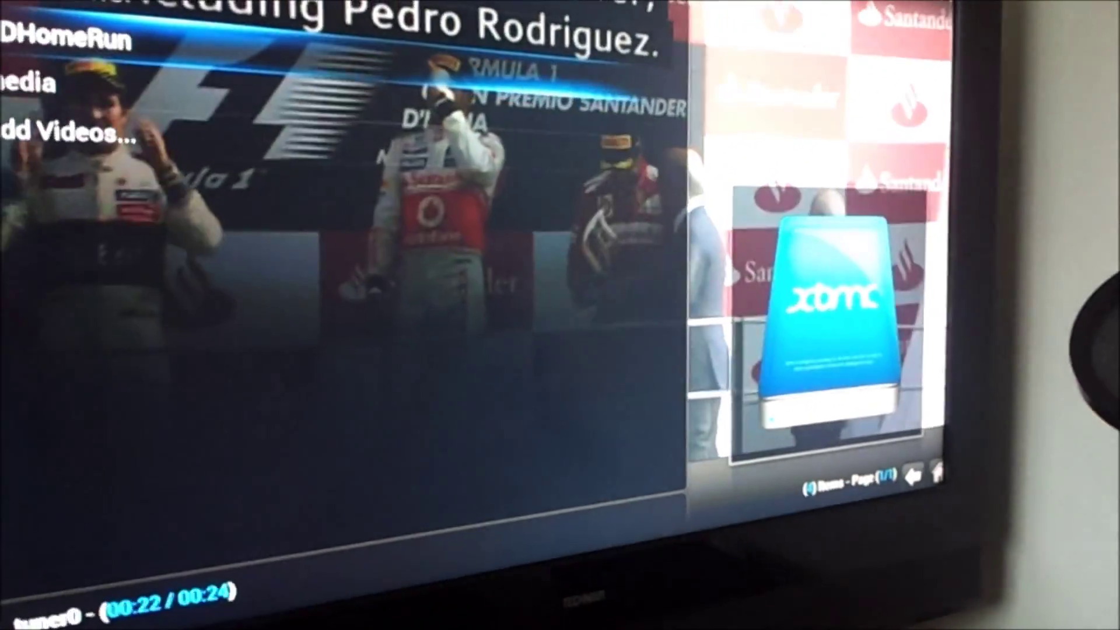
Step: Move down the channel list to the ITV1 entry while the stream plays behind
{"action": "key", "text": "Down"}
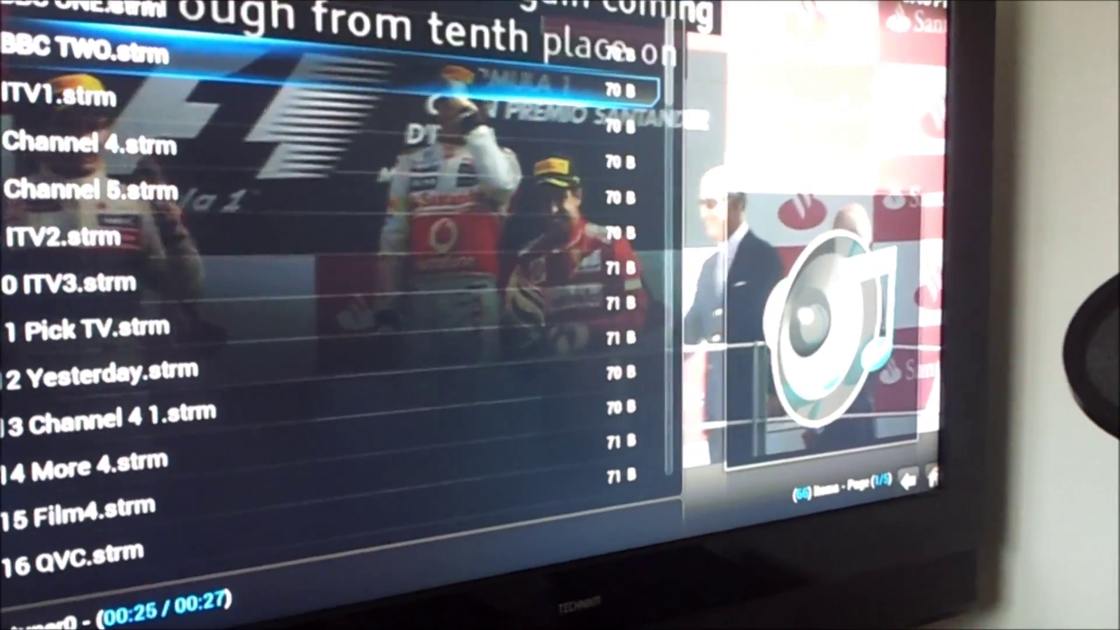